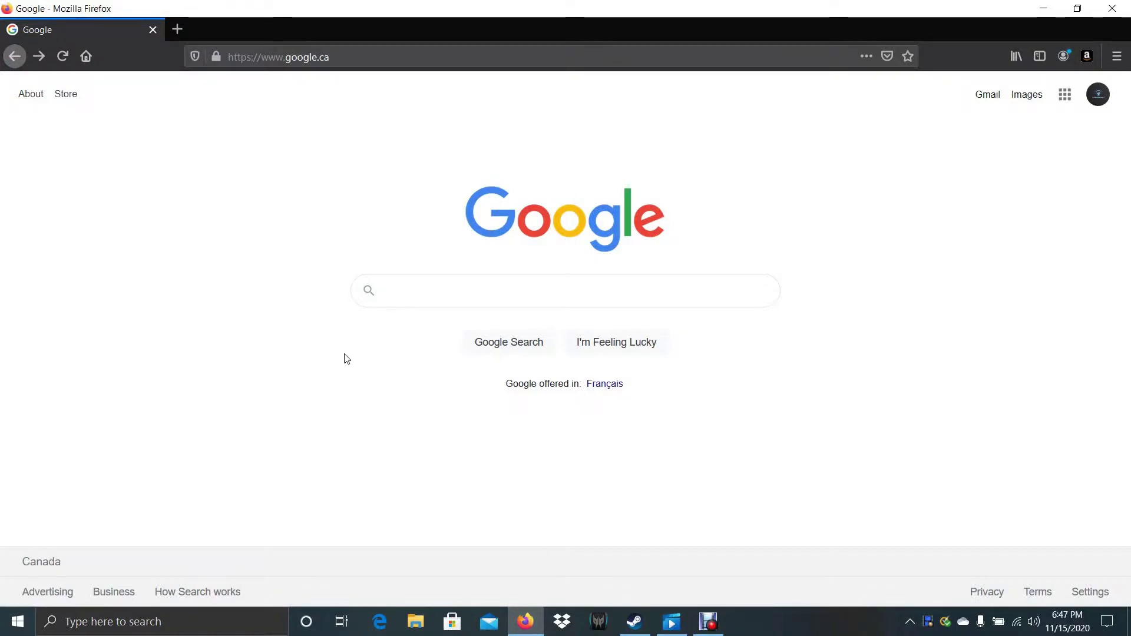
- Search Google for "ps5 remote play" and go to the compatible devices section of PlayStation's Remote Play page
click(461, 288)
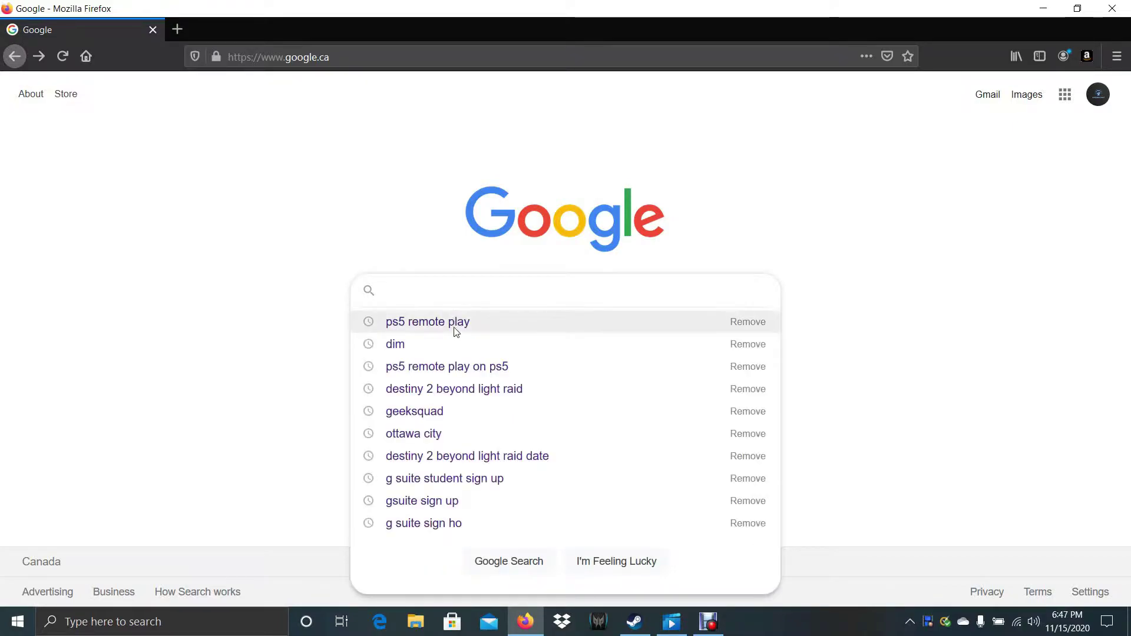
click(403, 324)
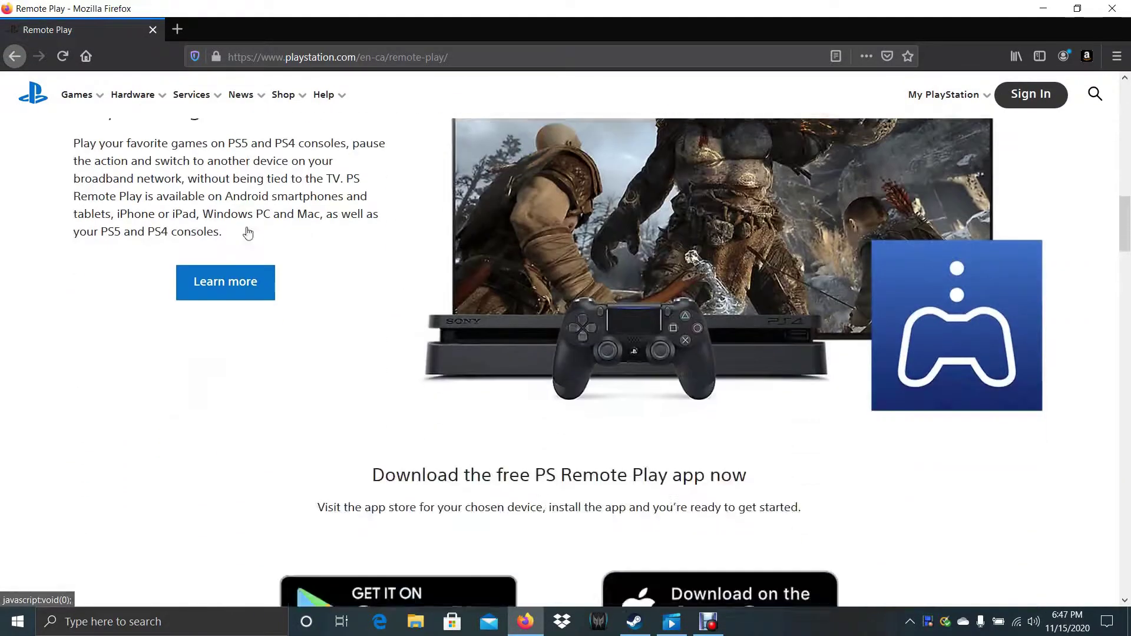
scroll(247, 233, down, 3)
scroll(282, 278, up, 4)
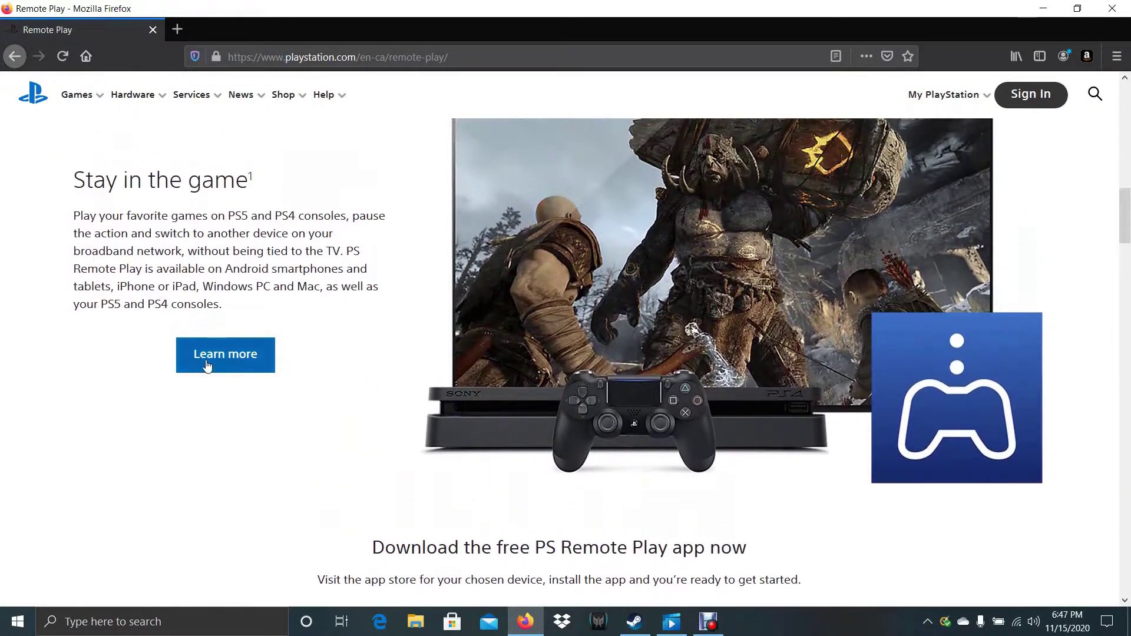
click(207, 365)
- Go to the Windows PC and Mac download page and open the instructions for controlling a PS5 console from a Windows PC
scroll(530, 359, down, 10)
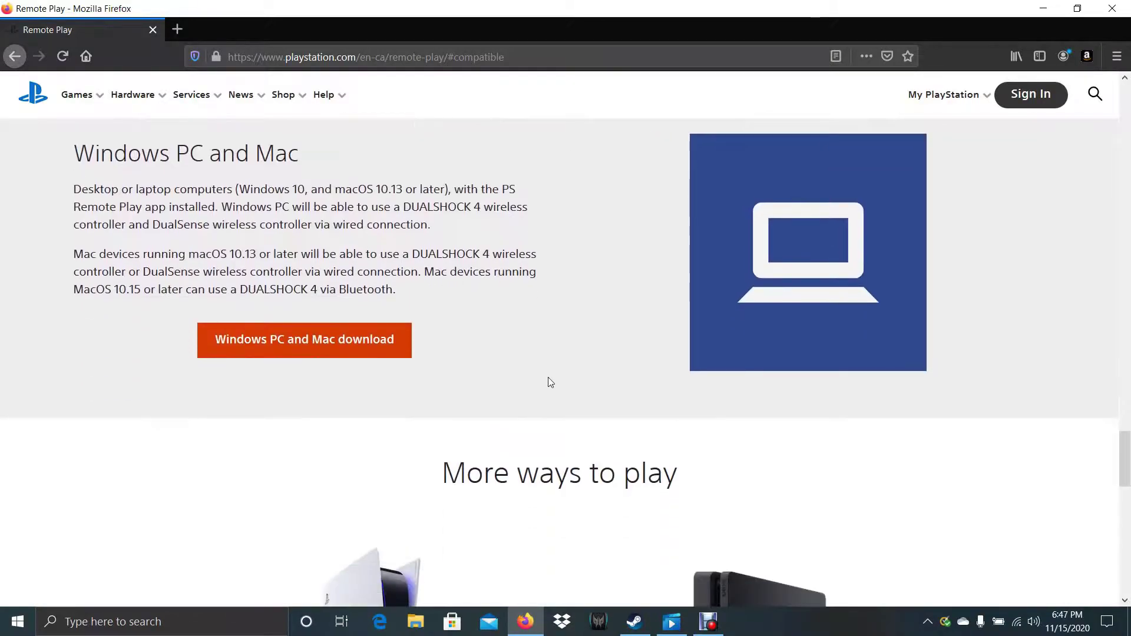
scroll(240, 374, up, 1)
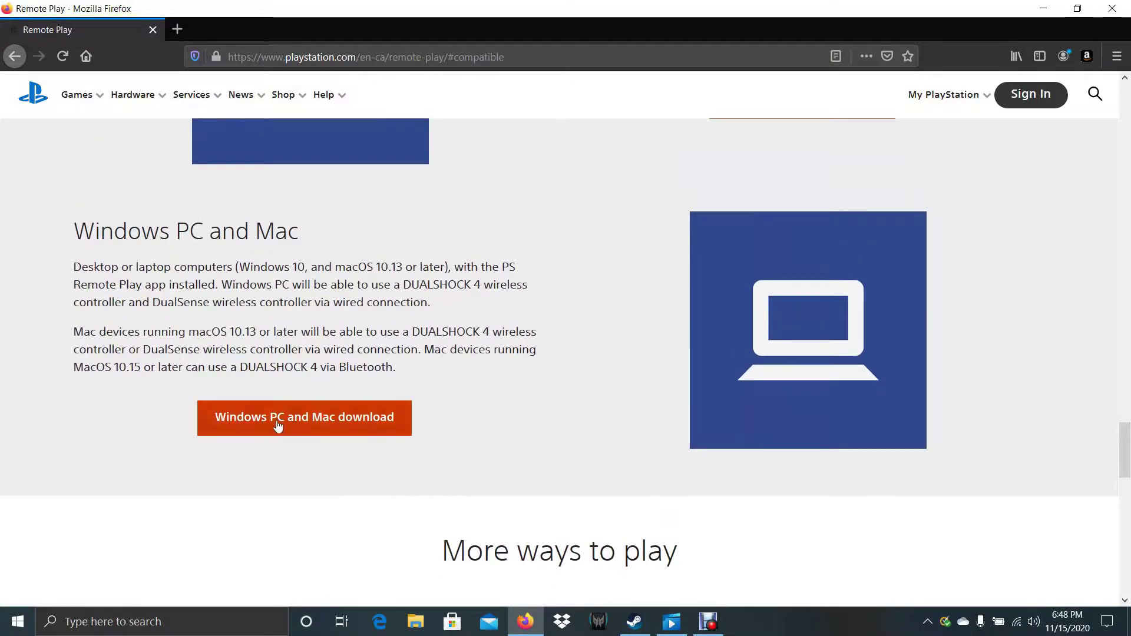
click(278, 420)
scroll(321, 351, down, 5)
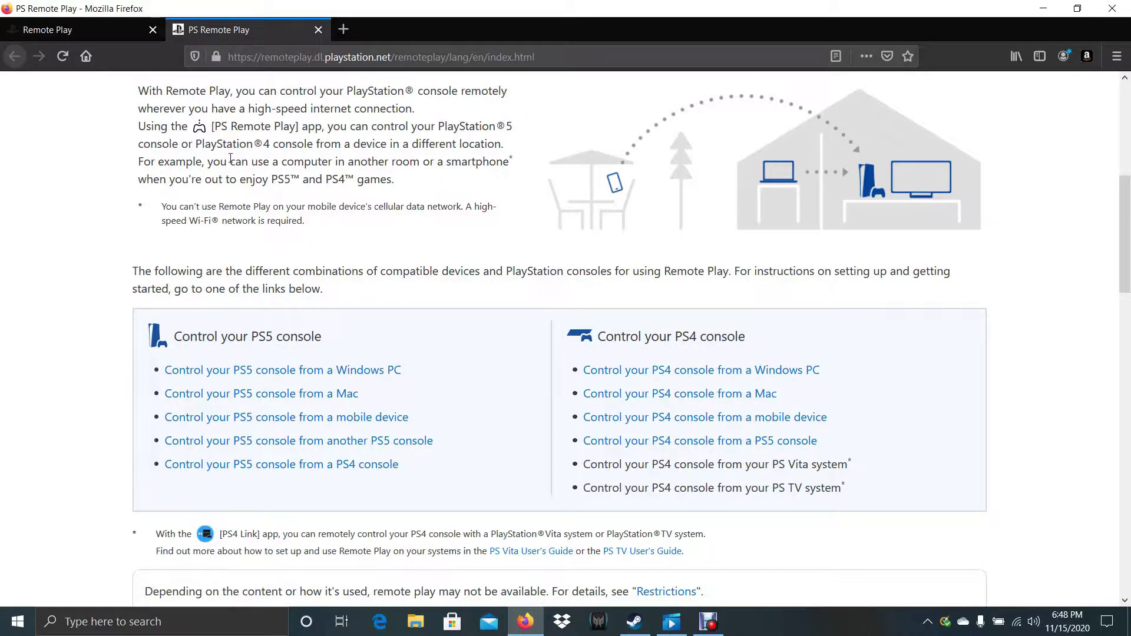
scroll(530, 283, down, 2)
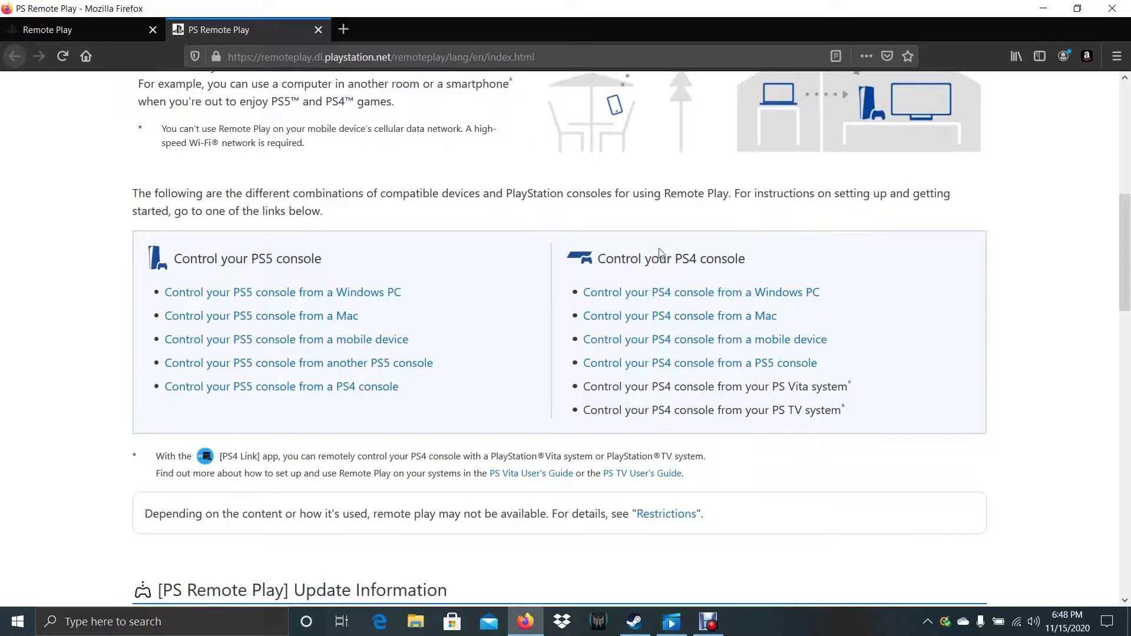
click(277, 299)
- Review the Get ready requirements for Remote Play, including the Windows PC specifications and the note on using a DUALSHOCK 4 controller
scroll(366, 316, down, 5)
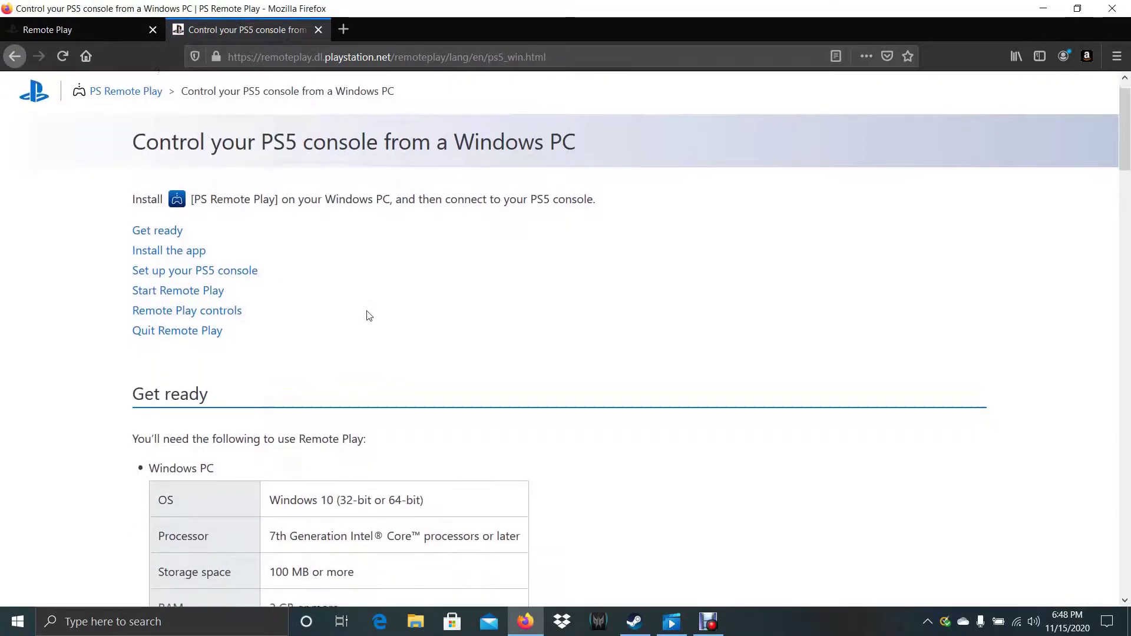
scroll(411, 324, down, 2)
scroll(404, 324, up, 1)
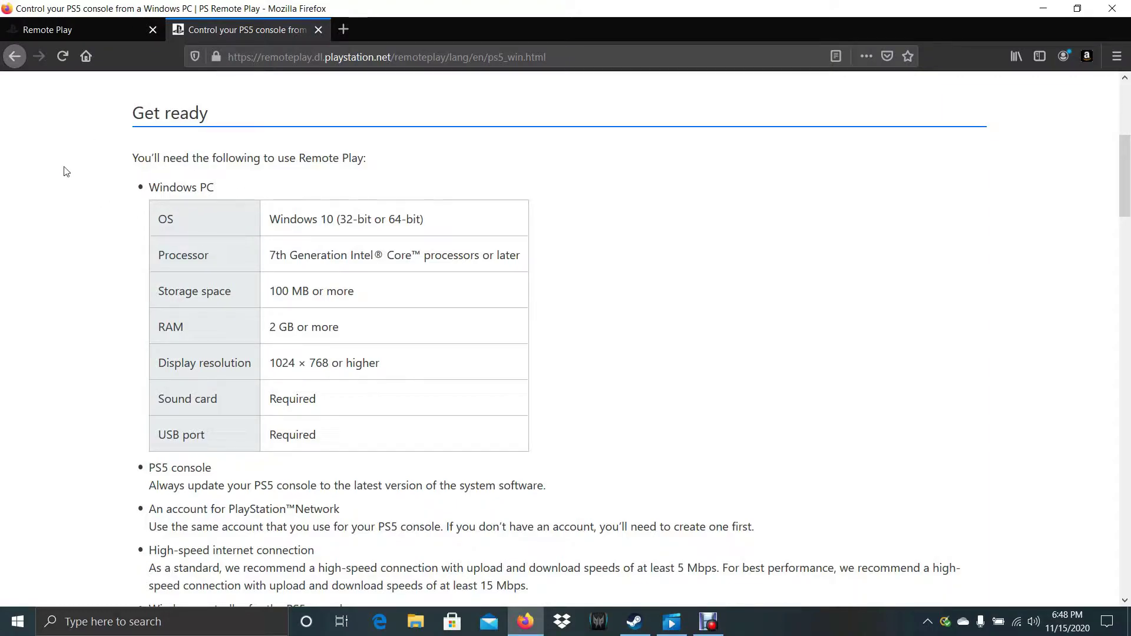
scroll(332, 138, down, 2)
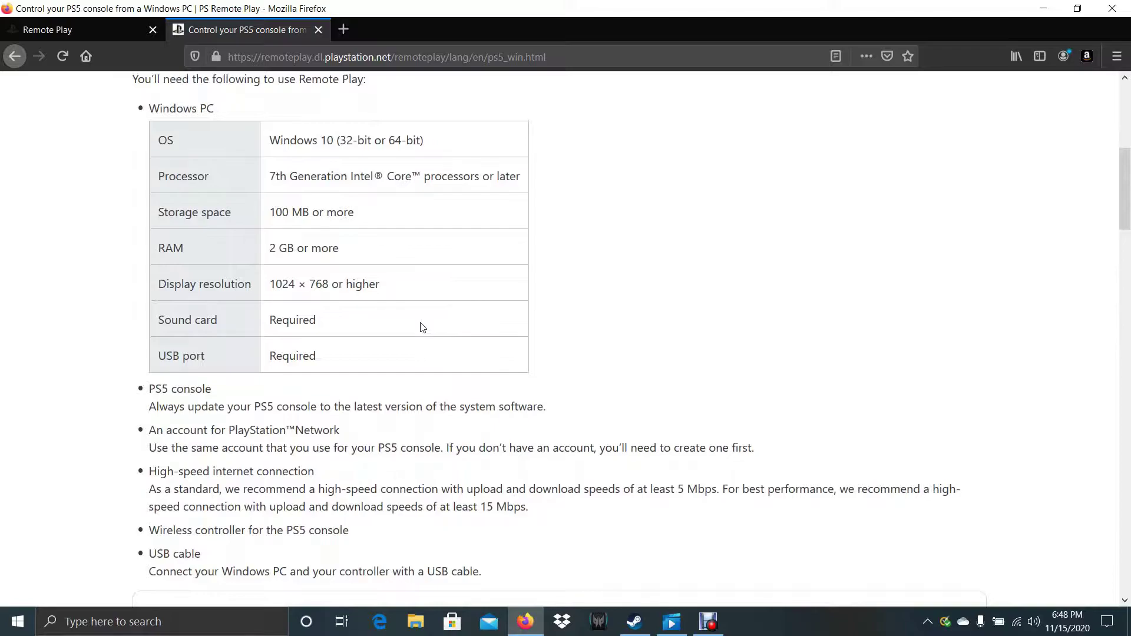
scroll(439, 326, down, 2)
scroll(439, 281, down, 1)
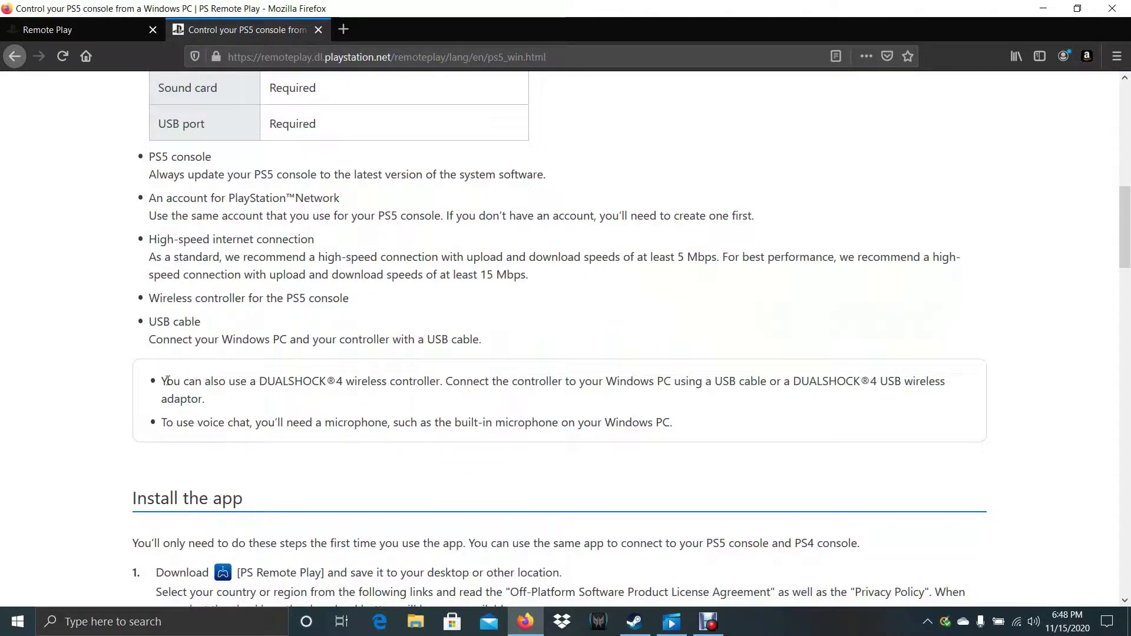
drag(163, 380, 224, 399)
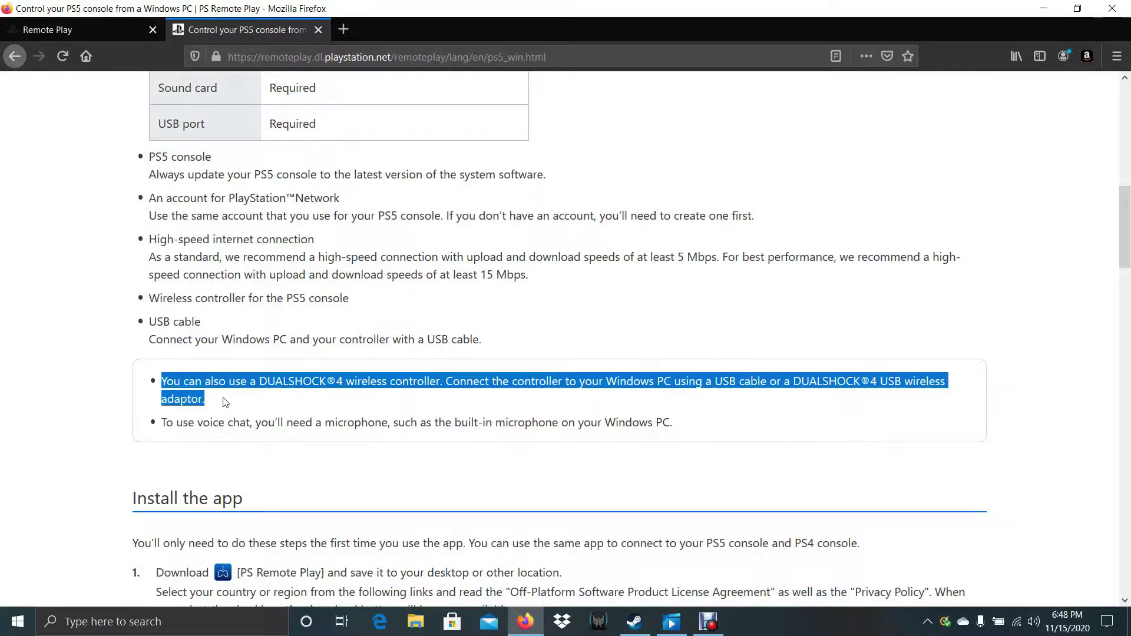
click(268, 407)
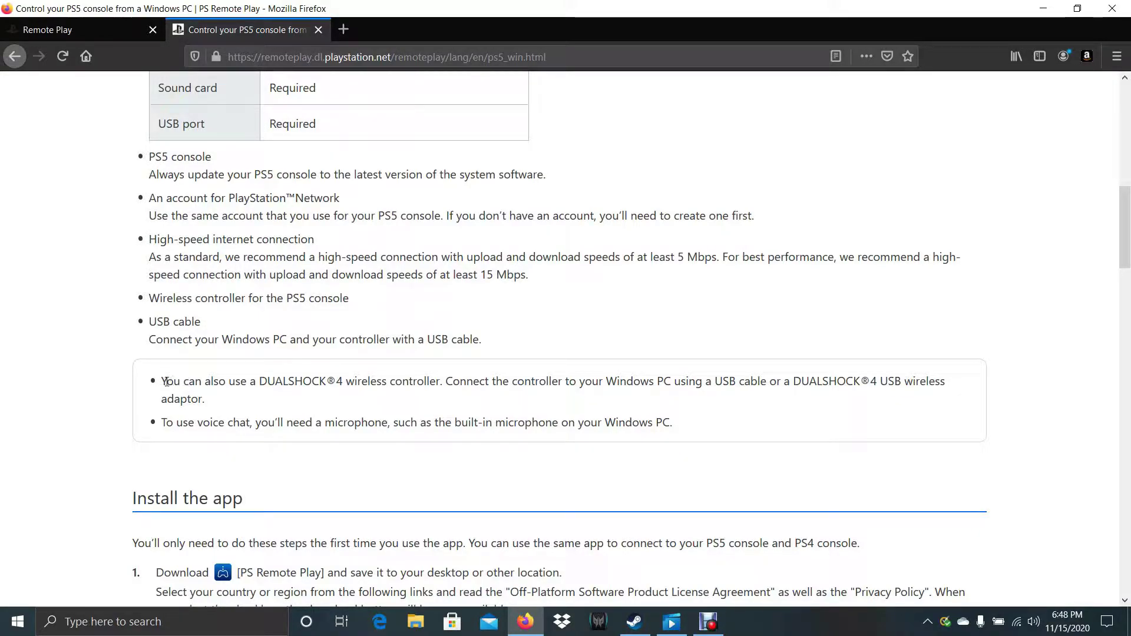
drag(163, 379, 227, 410)
click(300, 412)
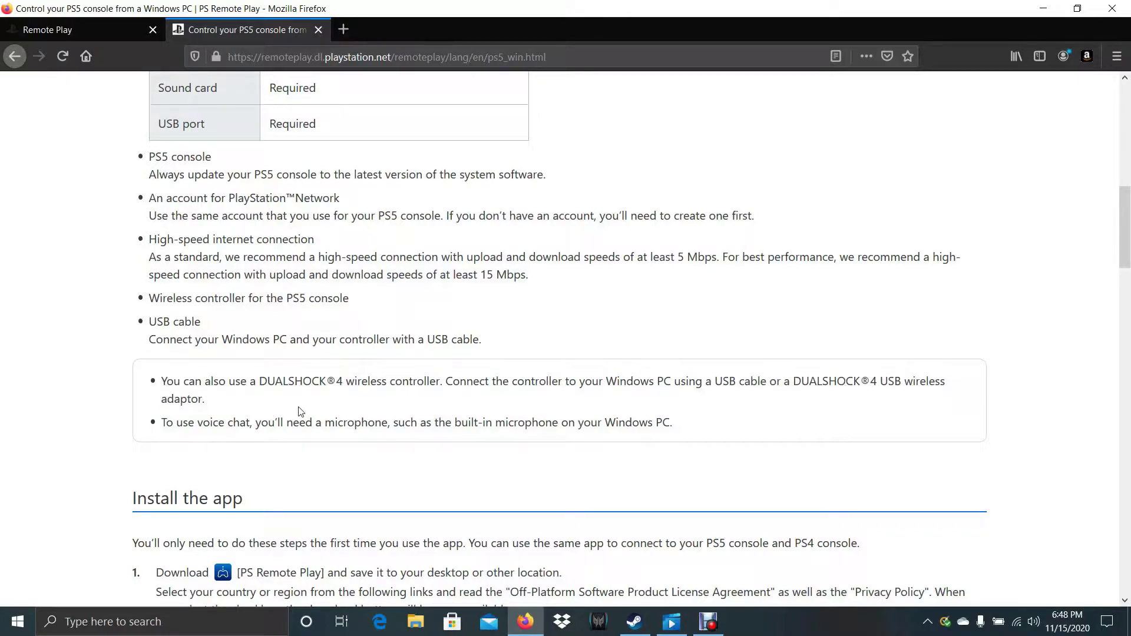
- Agree to the license agreement and privacy policy, request the RemotePlayInstaller.exe download, and dismiss the save prompt
scroll(454, 418, down, 4)
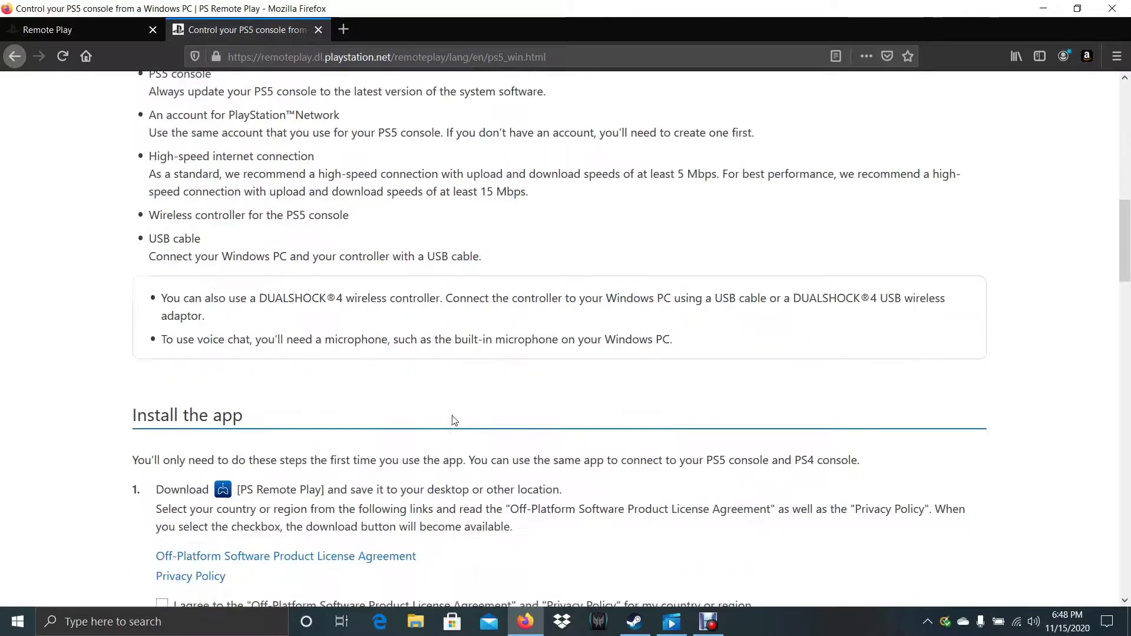
scroll(411, 324, down, 1)
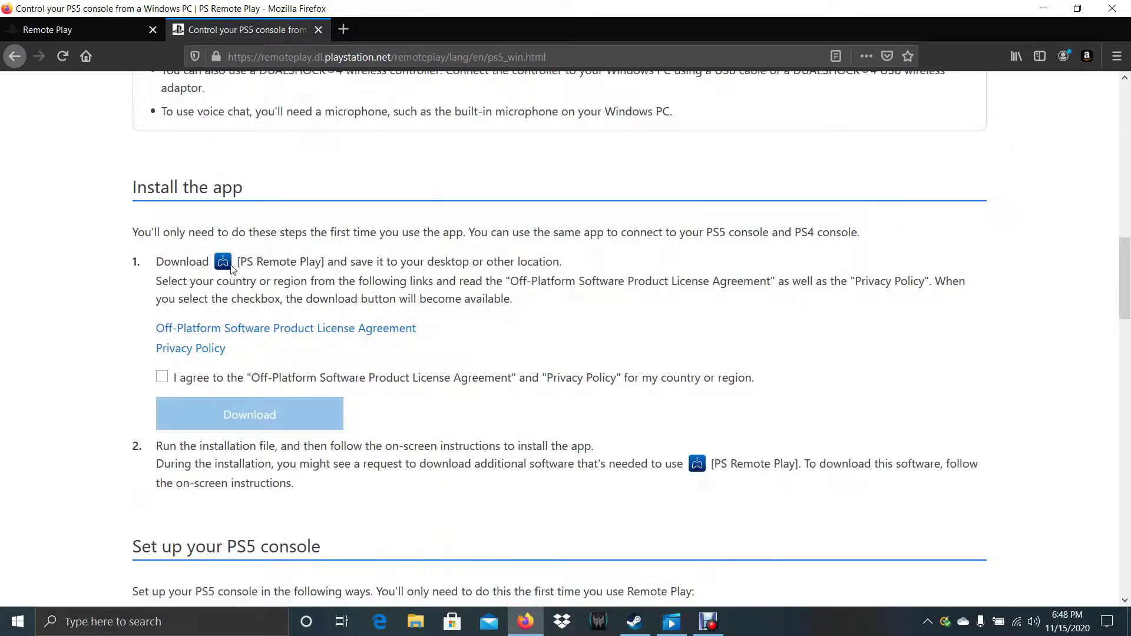
click(162, 376)
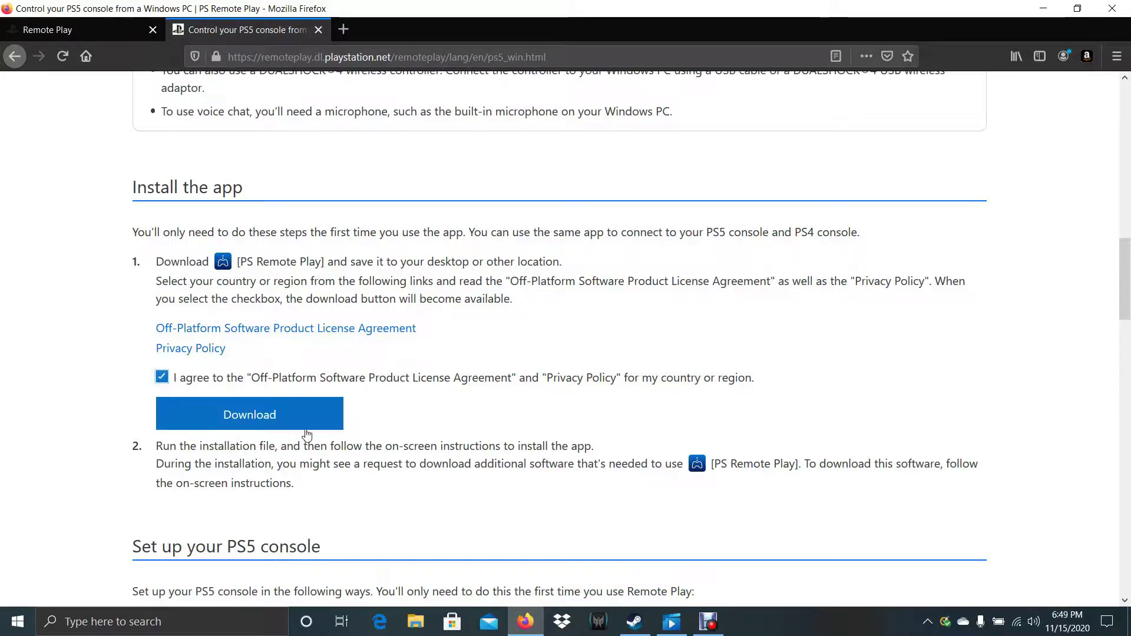
click(259, 423)
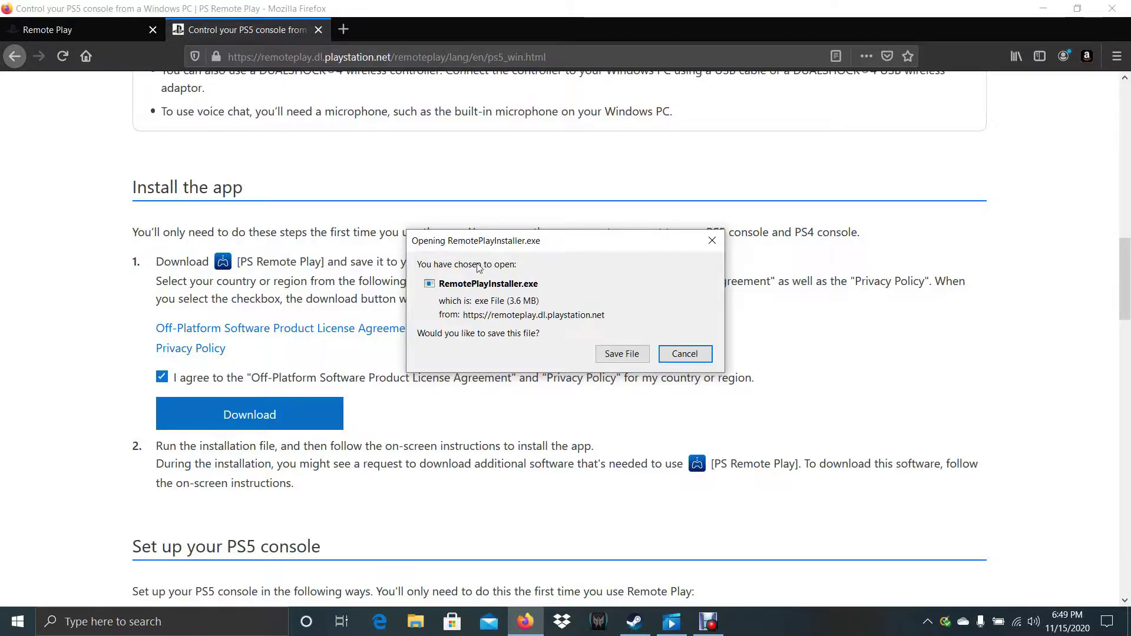
drag(593, 250, 465, 272)
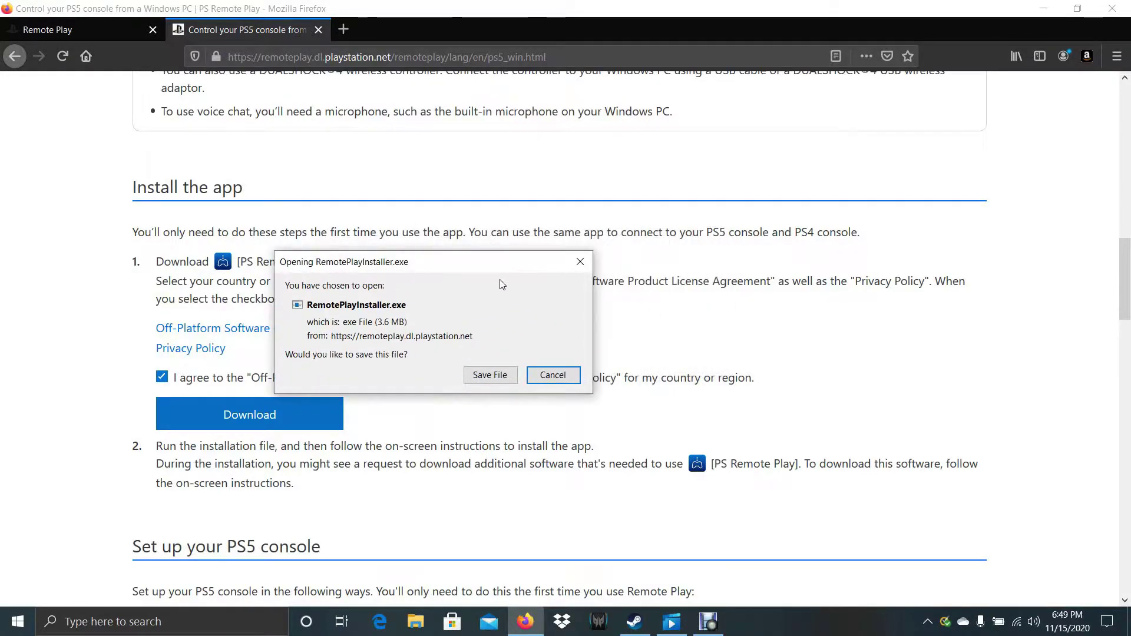
click(580, 261)
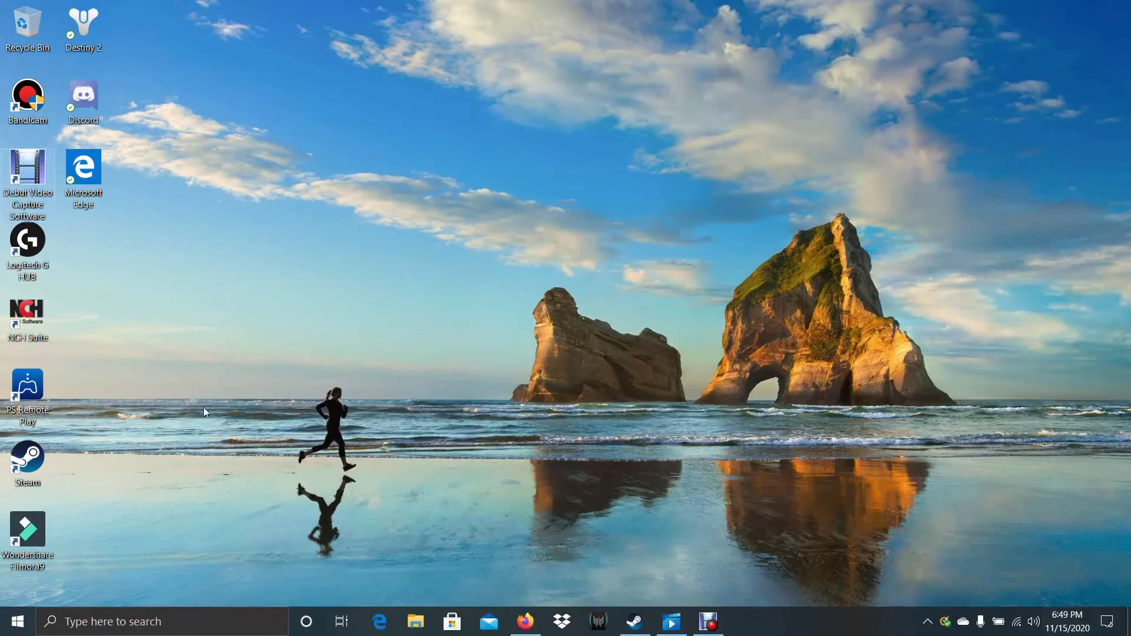
- Switch to the desktop and launch PS Remote Play
click(28, 399)
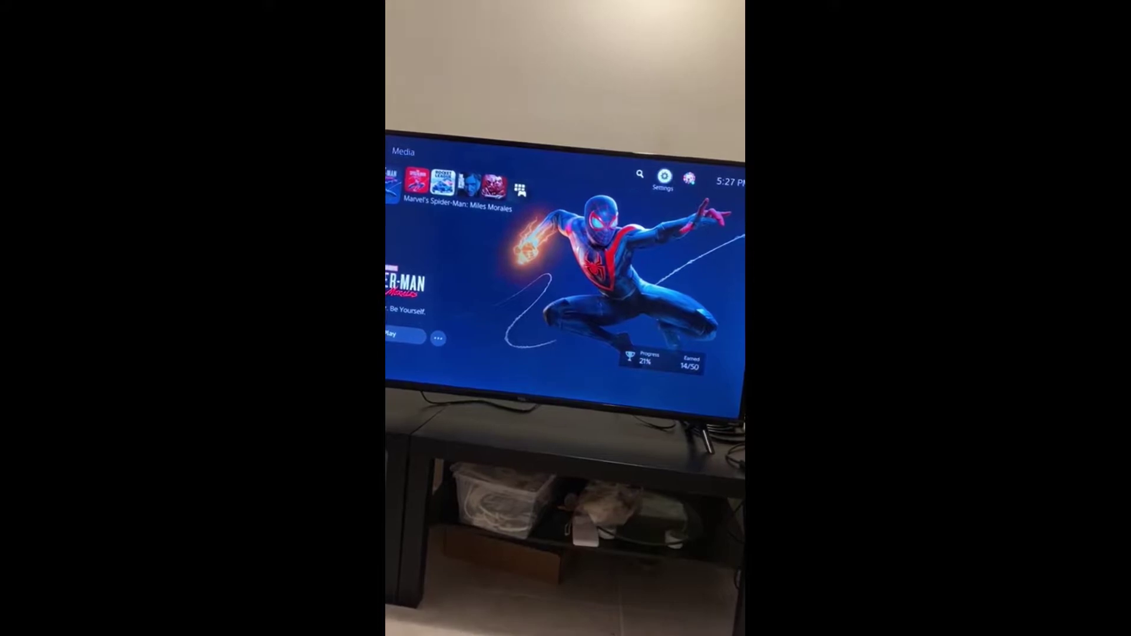
key(Return)
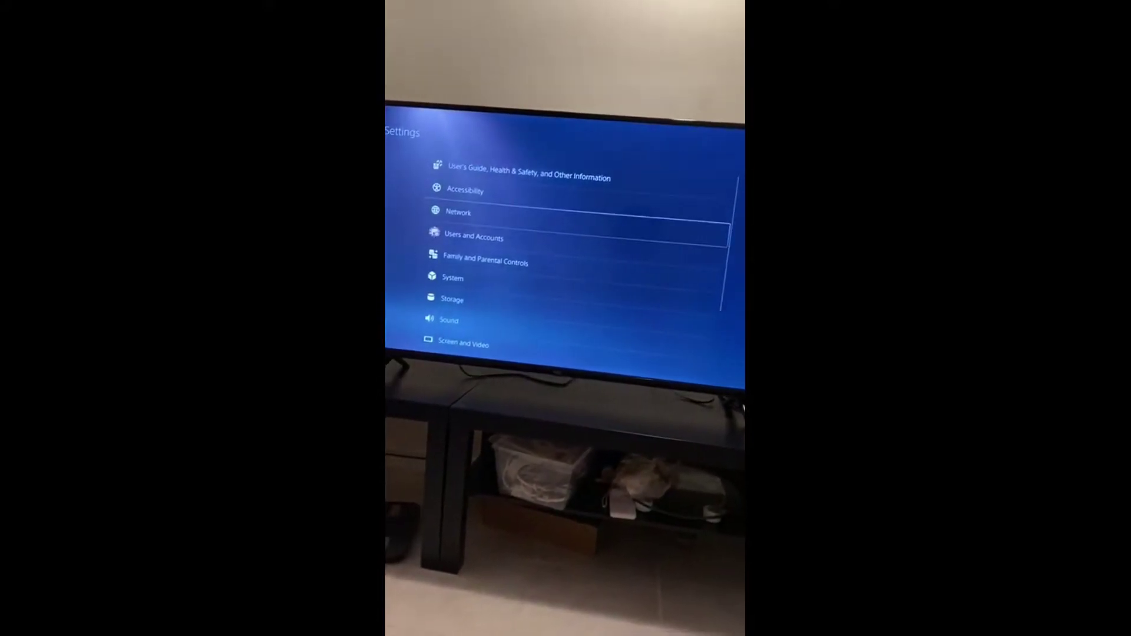
key(Down)
key(Down)
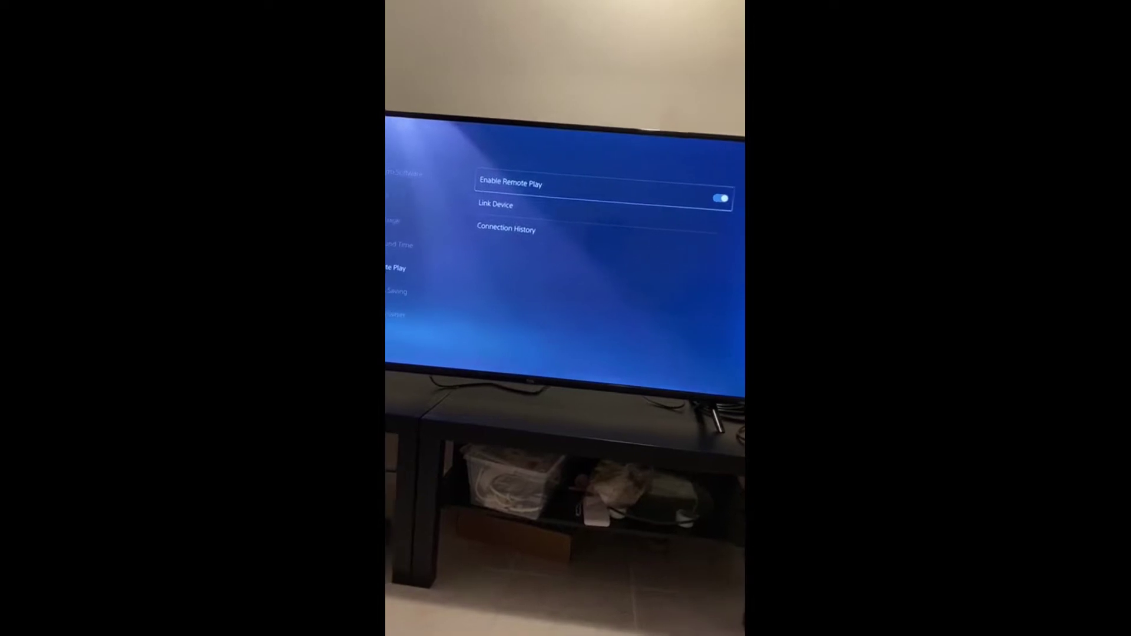
key(Escape)
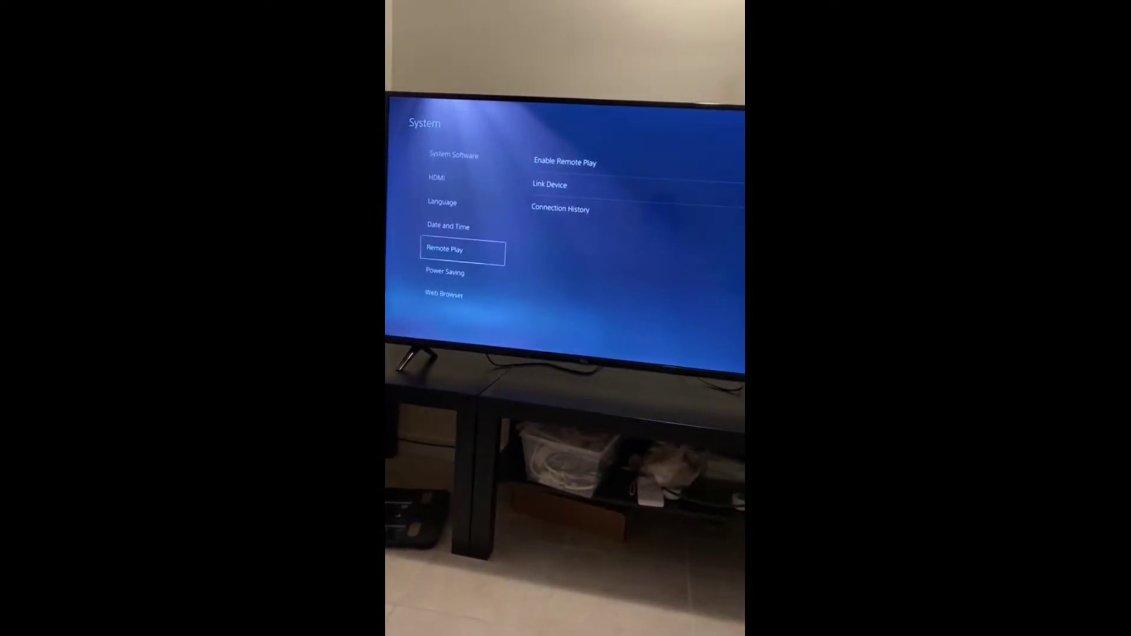
key(Escape)
key(Escape)
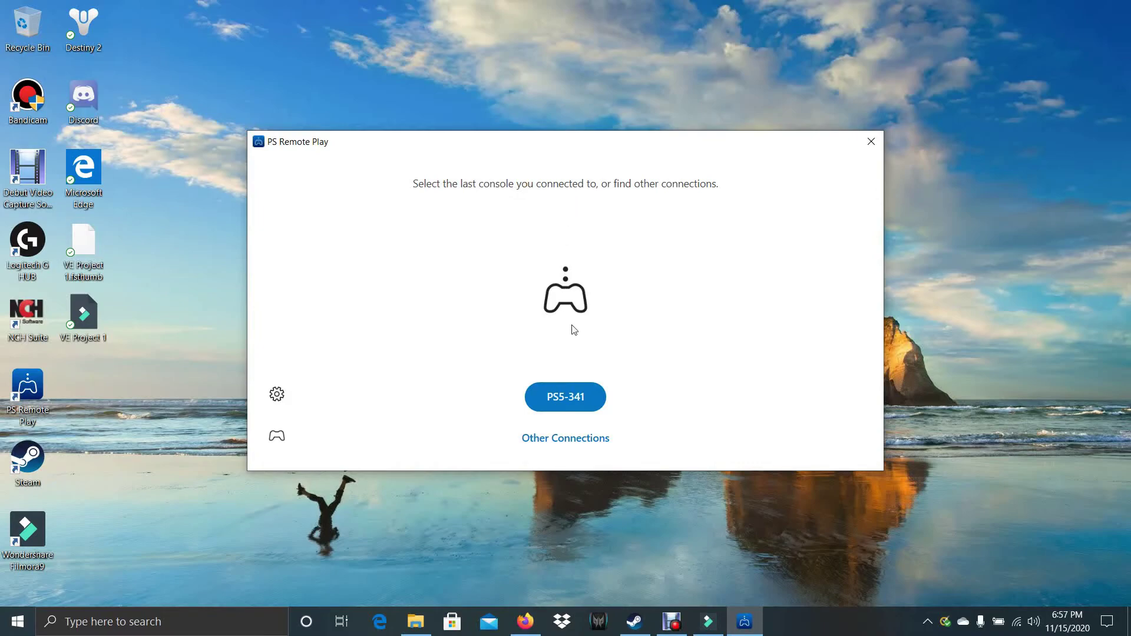
- Connect PS Remote Play to the PS5-341 console
click(559, 398)
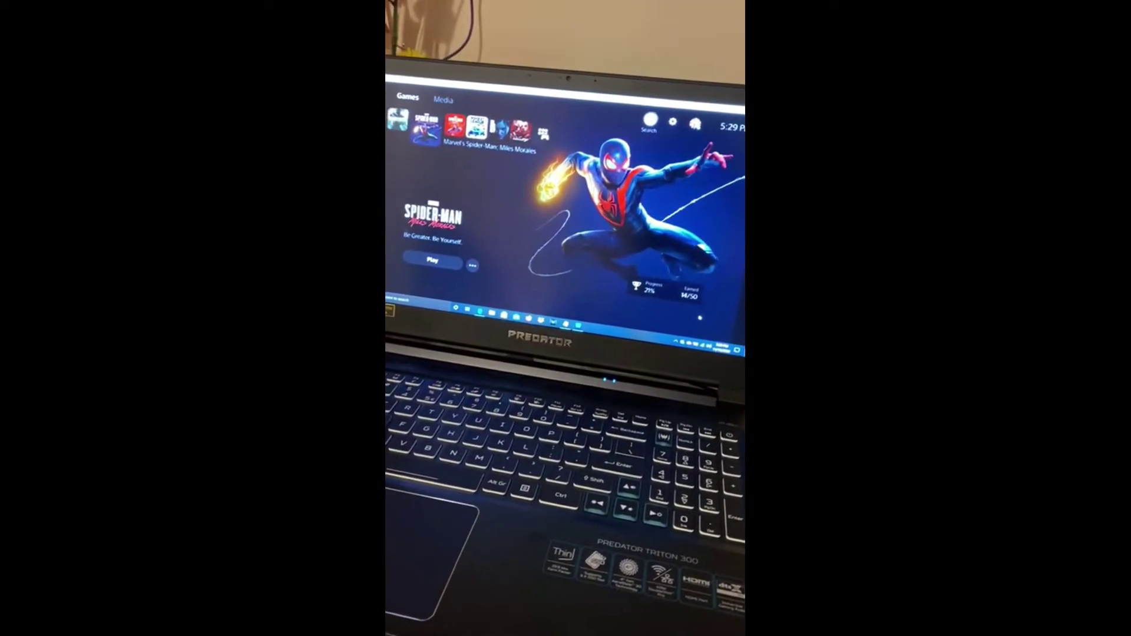
key(Right)
key(Right)
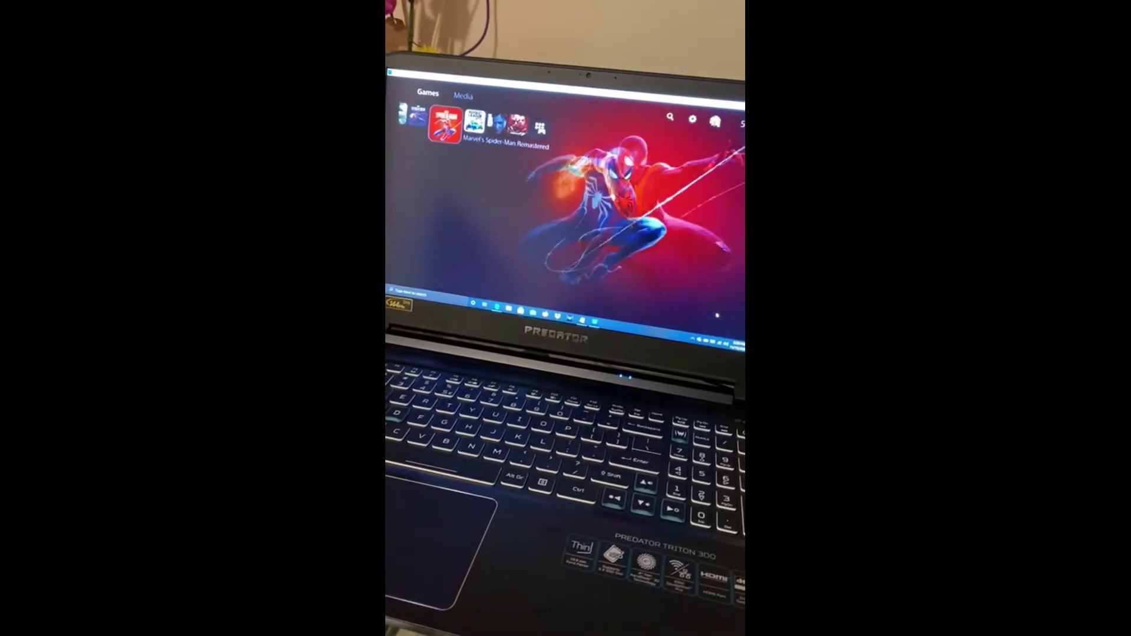
key(Left)
key(Left)
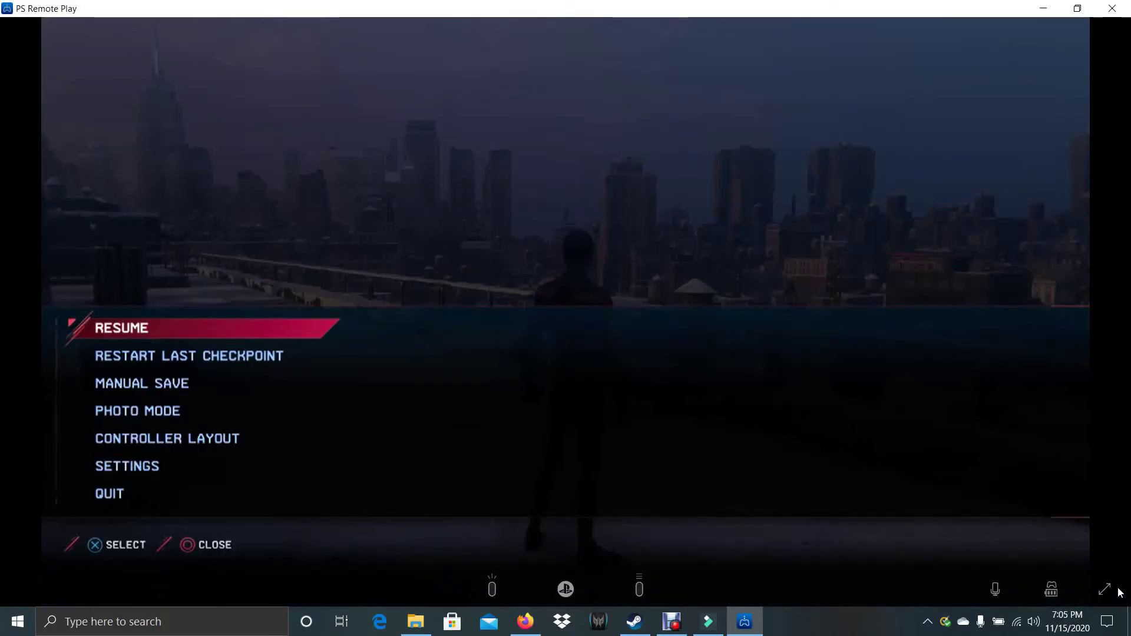
- Switch the Remote Play stream to full screen and resume the paused Spider-Man game
click(1106, 590)
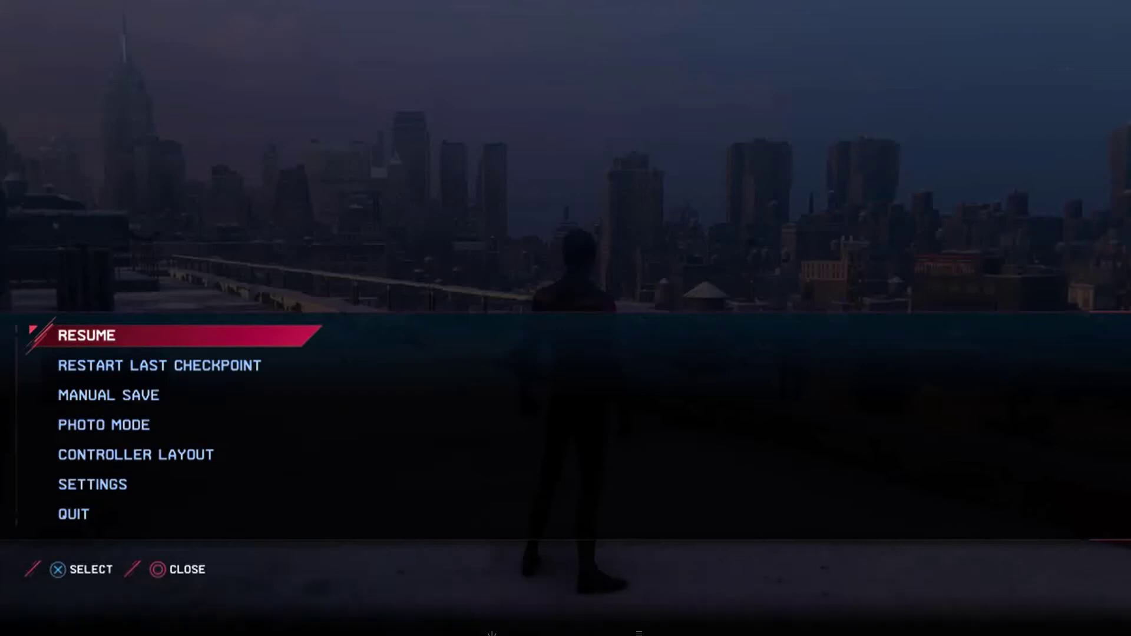
key(Return)
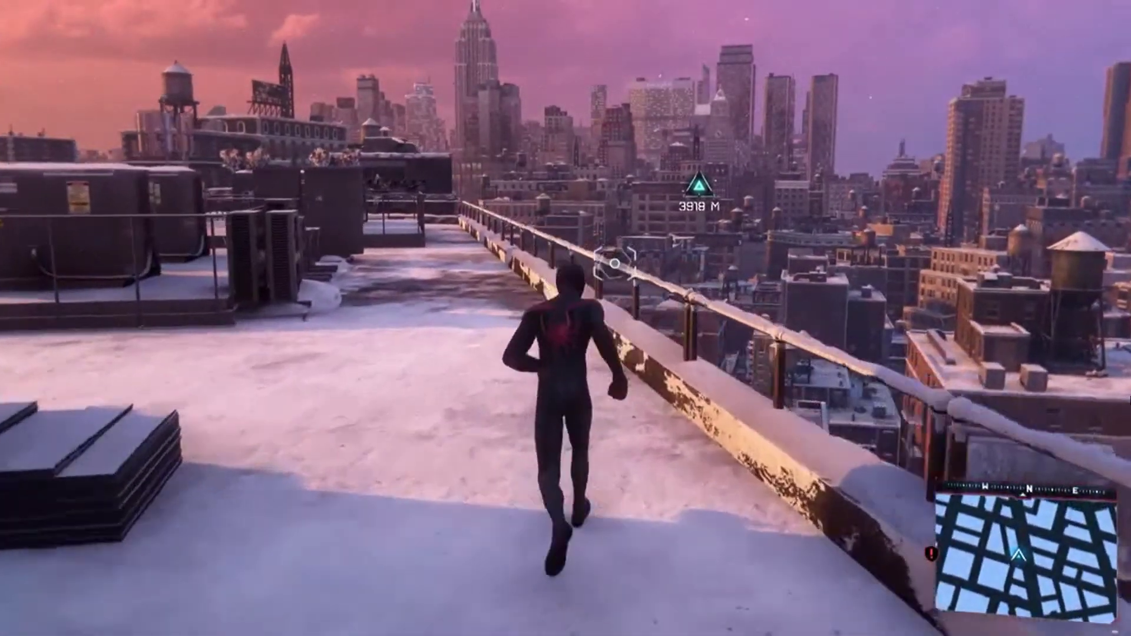